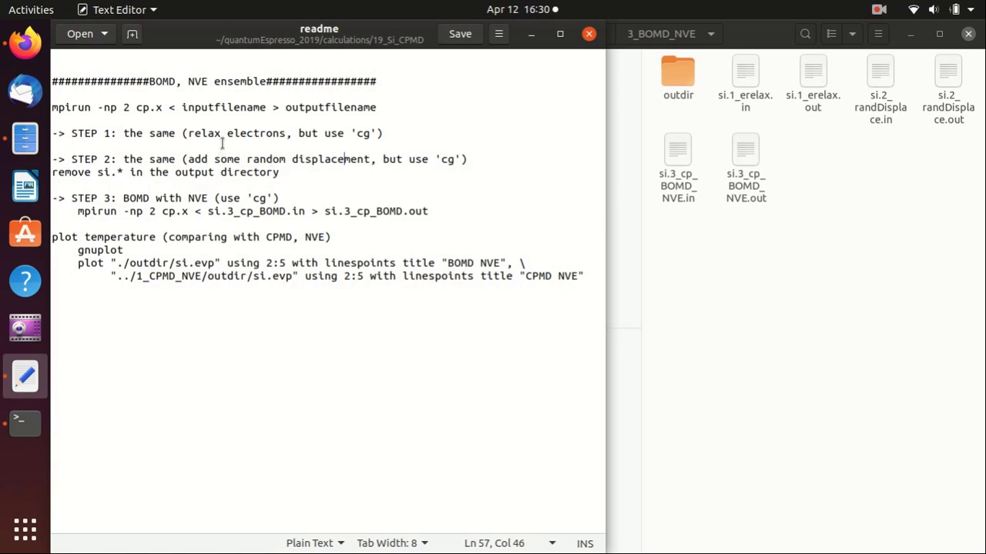
Highlight the 'cg' choice in the readme's STEP 1 and STEP 3 notes.
{"action": "double_click", "coordinate": [365, 134]}
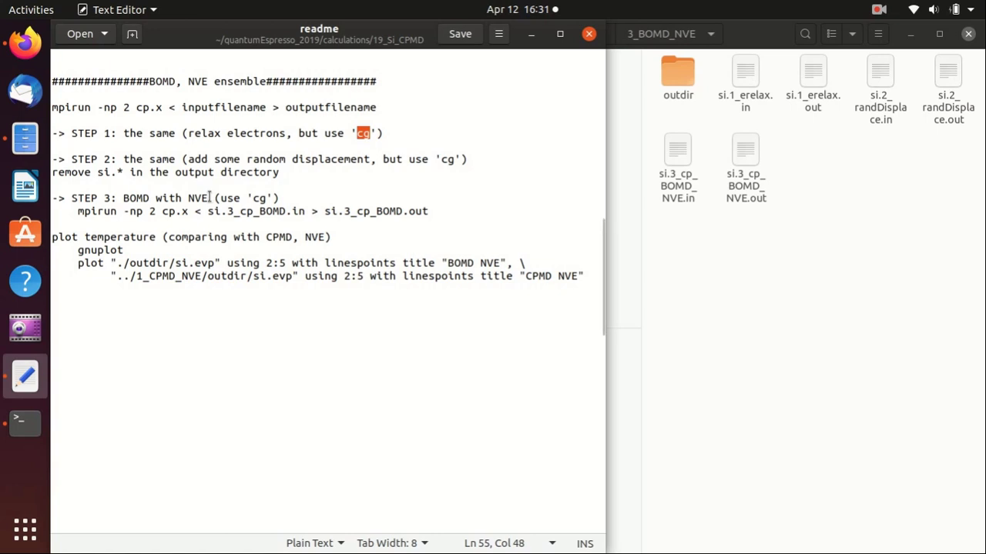
{"action": "left_click_drag", "start_coordinate": [266, 198], "coordinate": [254, 198]}
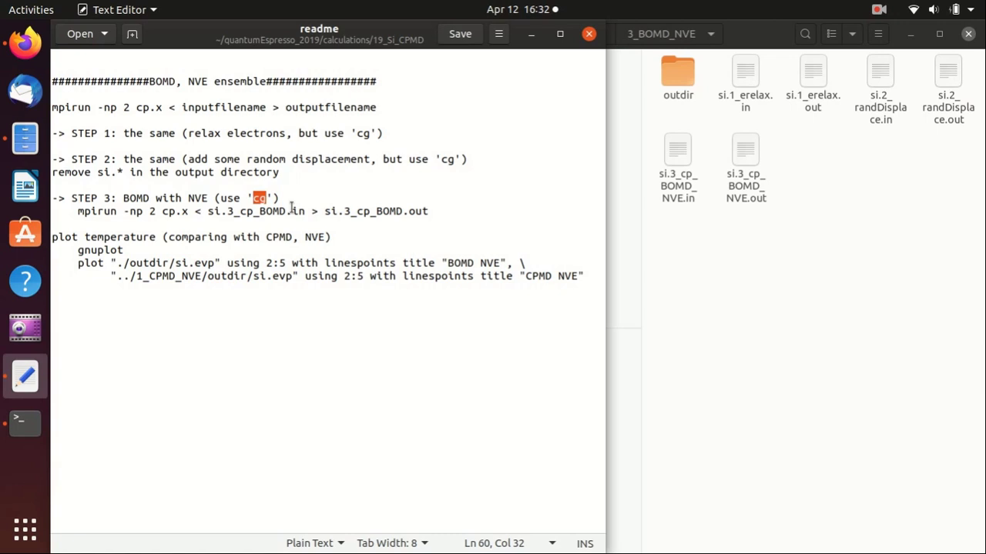
{"action": "left_click", "coordinate": [367, 159]}
Highlight the mpirun cp.x command line in the readme, then open si.1_erelax.in.
{"action": "left_click_drag", "start_coordinate": [379, 108], "coordinate": [30, 109]}
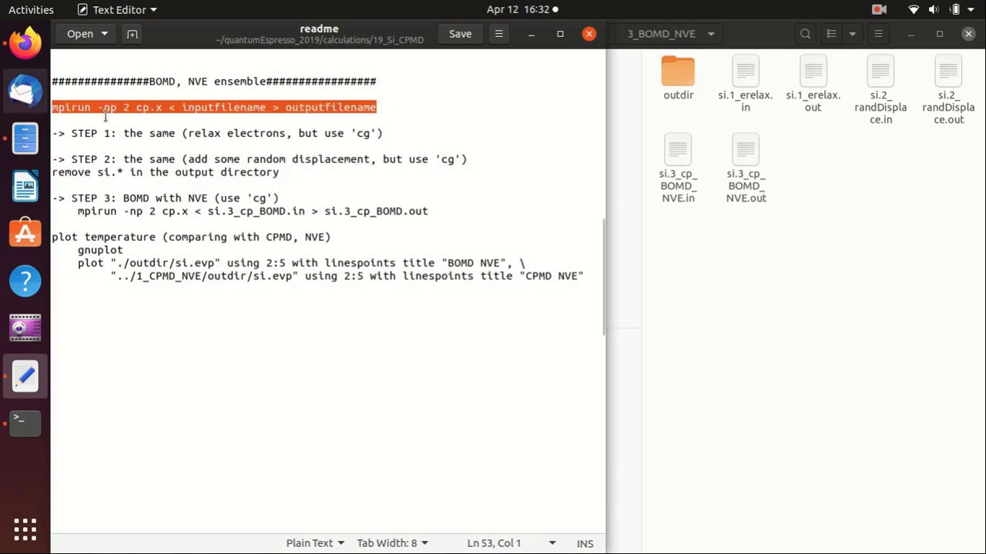
{"action": "double_click", "coordinate": [143, 108]}
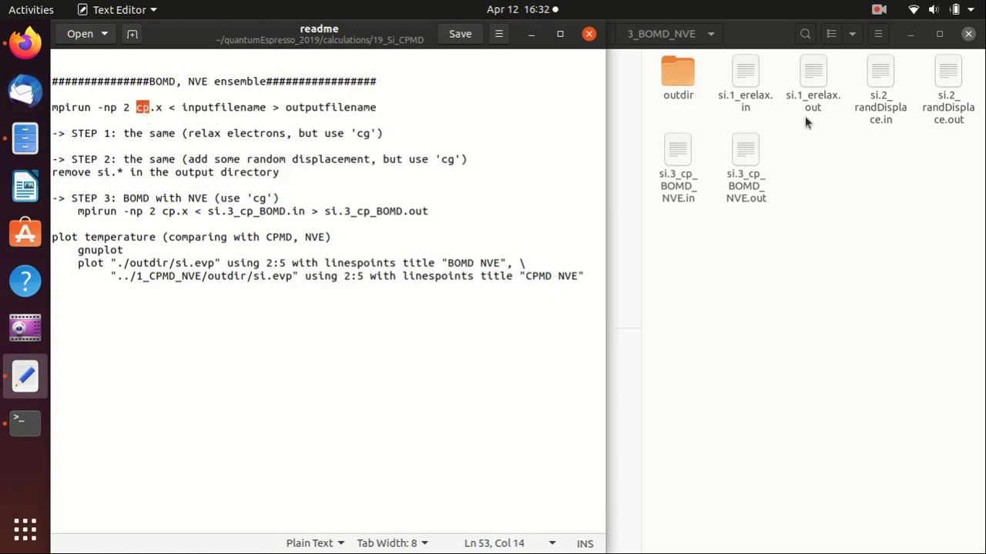
{"action": "double_click", "coordinate": [740, 81]}
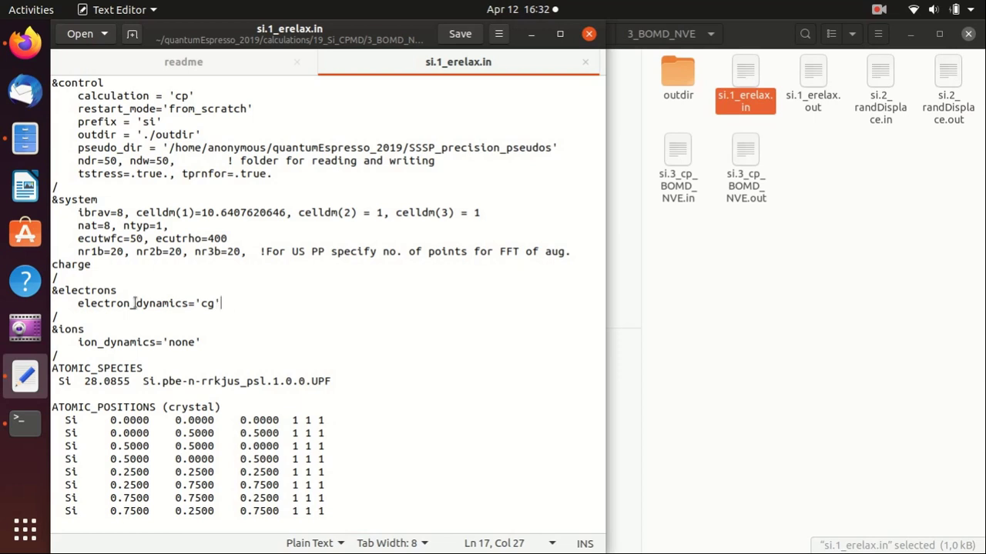
Highlight electron_dynamics='cg' in si.1_erelax.in and close that file.
{"action": "left_click_drag", "start_coordinate": [77, 303], "coordinate": [229, 302]}
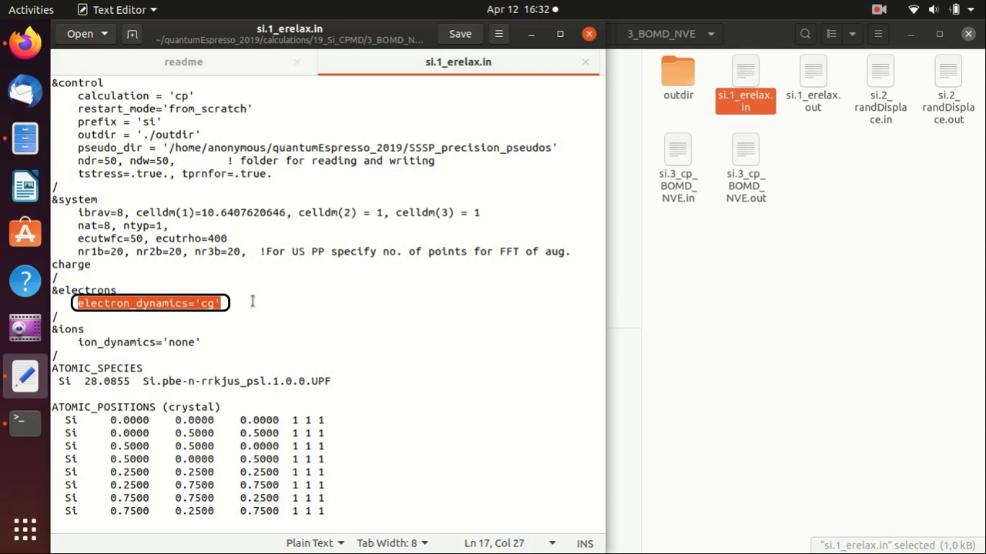
{"action": "key", "text": "Left"}
{"action": "left_click", "coordinate": [585, 62]}
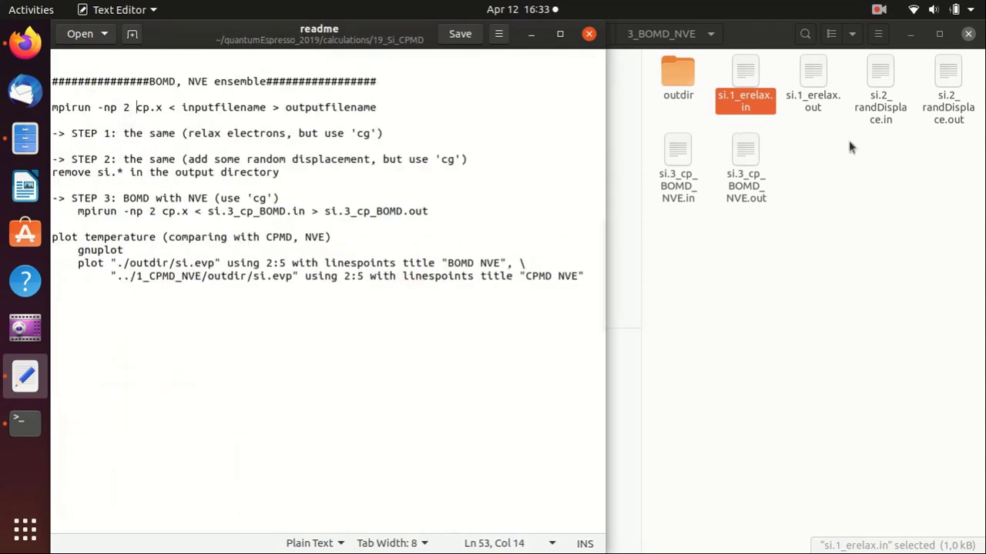
Open si.2_randDisplace.in, highlight tranp = .true., amprp = 0.03 and restart, then close it.
{"action": "double_click", "coordinate": [887, 82]}
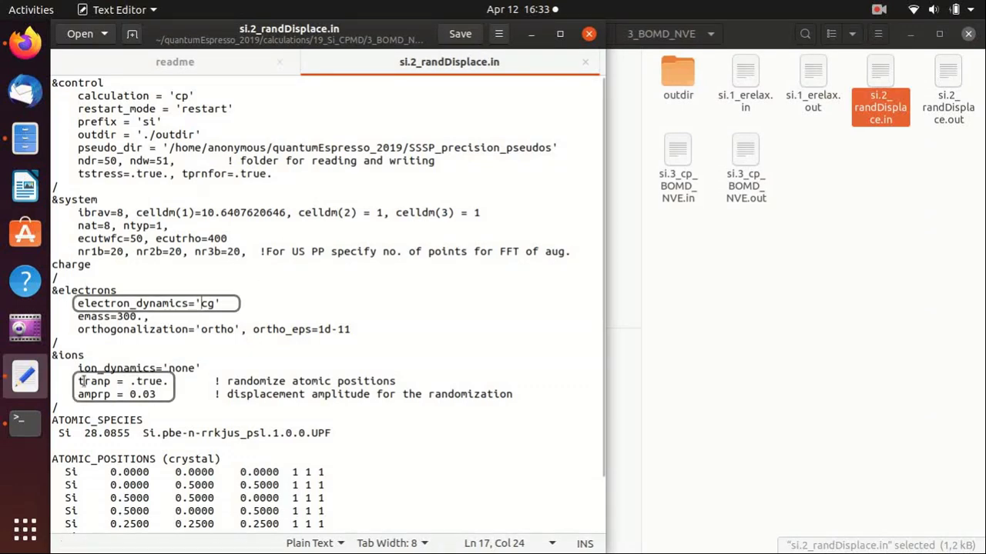
{"action": "left_click_drag", "start_coordinate": [78, 381], "coordinate": [175, 385]}
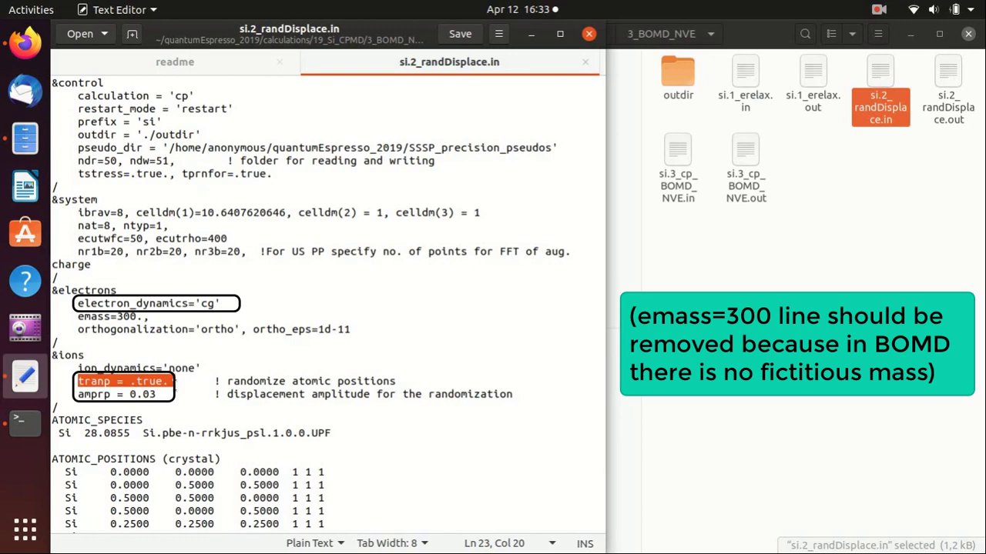
{"action": "left_click_drag", "start_coordinate": [77, 394], "coordinate": [157, 393]}
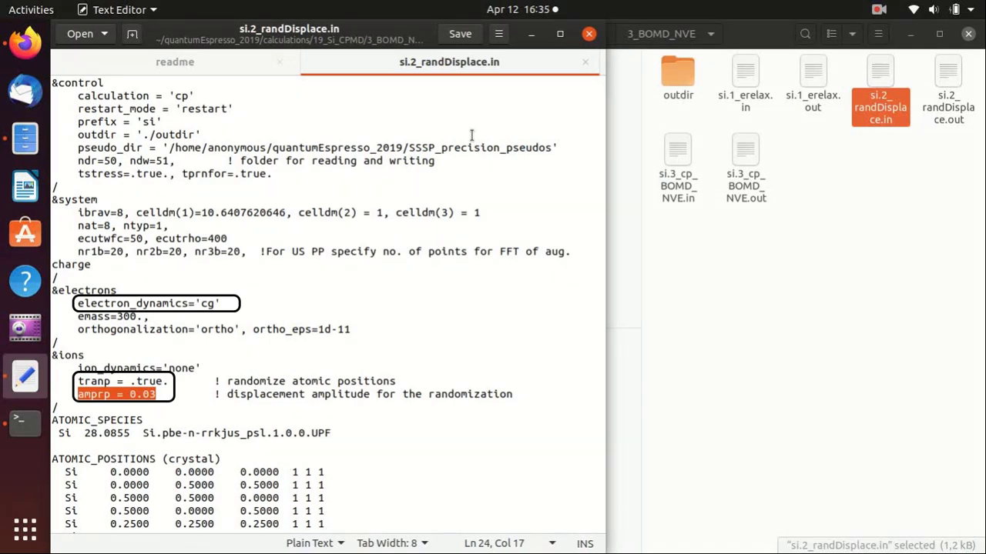
{"action": "double_click", "coordinate": [207, 109]}
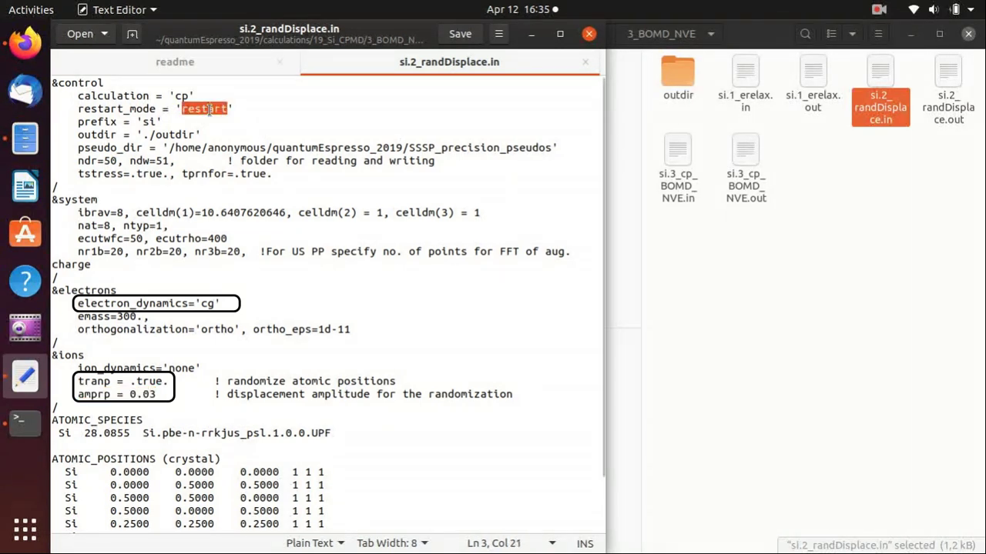
{"action": "left_click", "coordinate": [585, 63]}
Open si.3_cp_BOMD_NVE.in and highlight its electron_dynamics = 'cg' setting.
{"action": "double_click", "coordinate": [678, 174]}
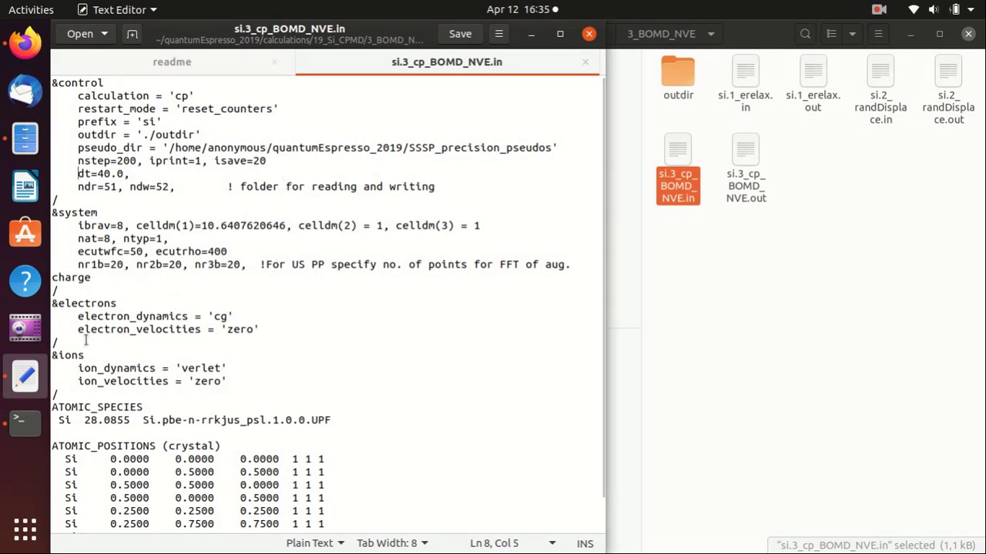
{"action": "left_click_drag", "start_coordinate": [77, 316], "coordinate": [235, 317]}
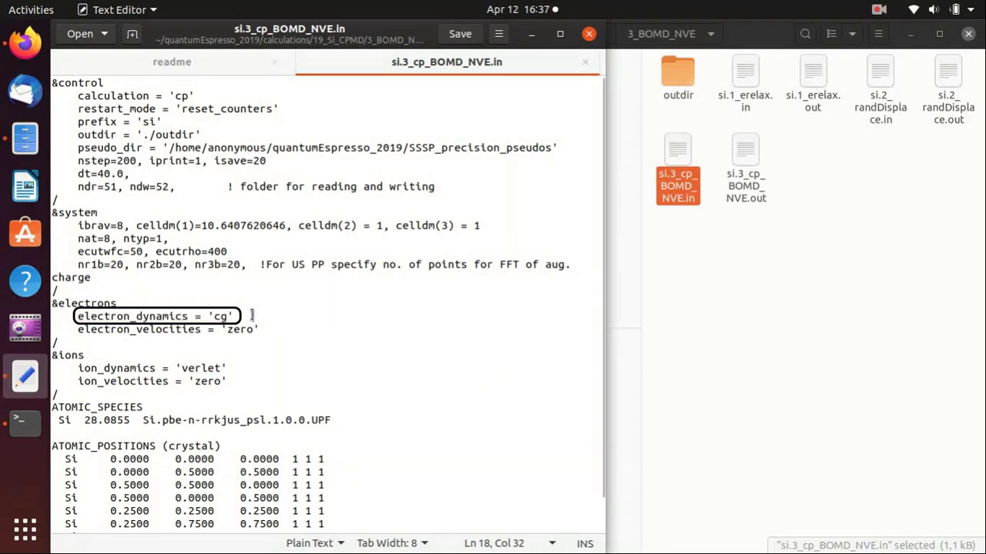
{"action": "left_click_drag", "start_coordinate": [251, 316], "coordinate": [305, 316]}
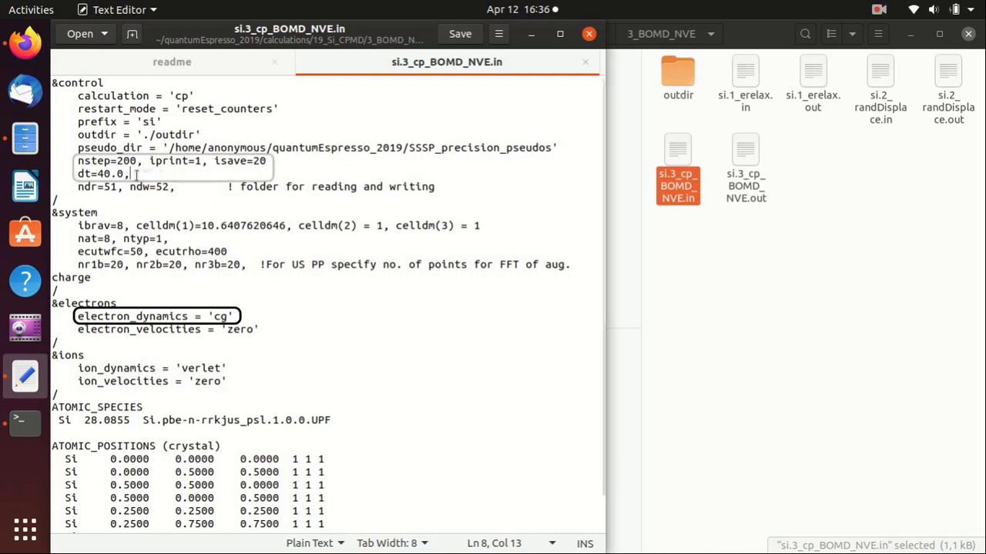
Highlight the dt=40.0, nstep=200, iprint=1 and isave parameters in the BOMD input.
{"action": "left_click_drag", "start_coordinate": [162, 176], "coordinate": [77, 174]}
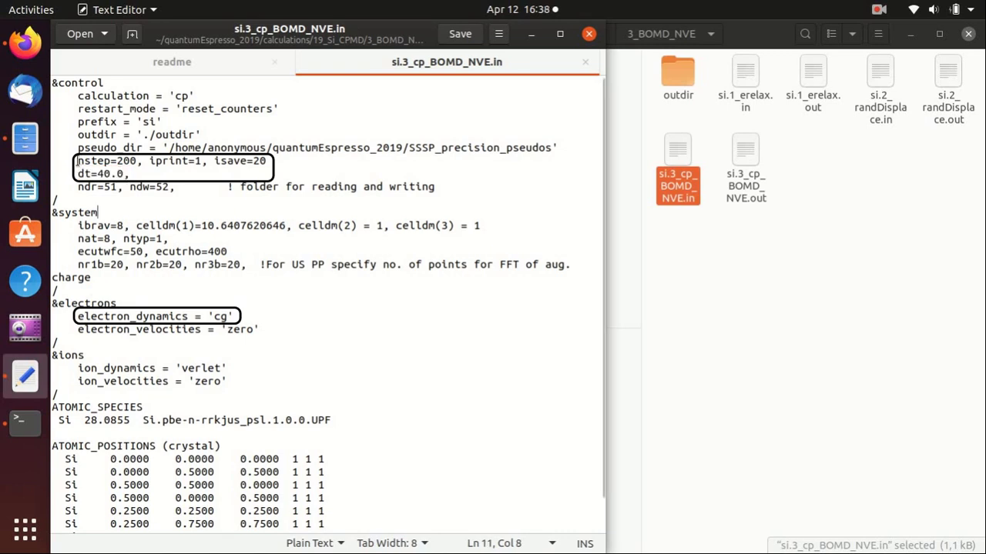
{"action": "left_click_drag", "start_coordinate": [77, 161], "coordinate": [136, 161]}
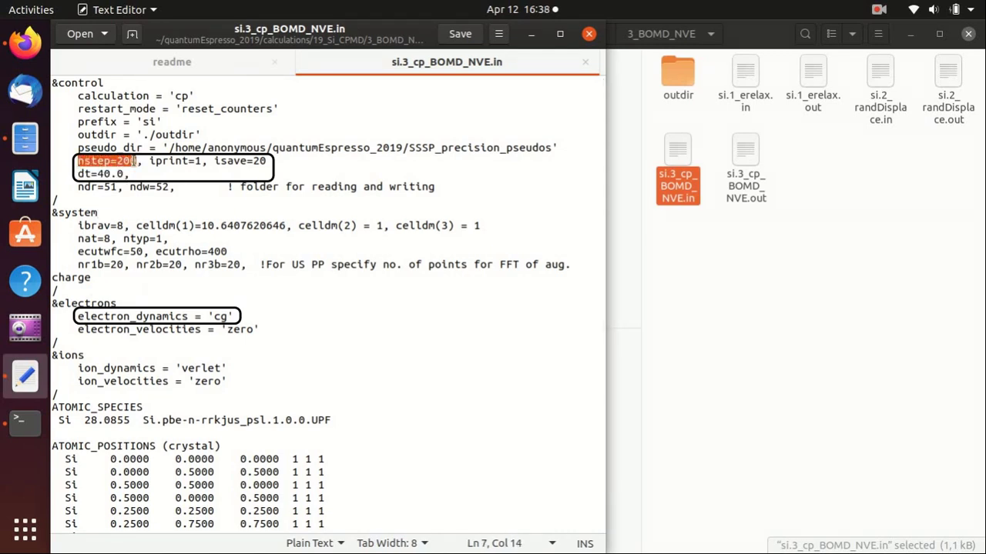
{"action": "left_click", "coordinate": [188, 161]}
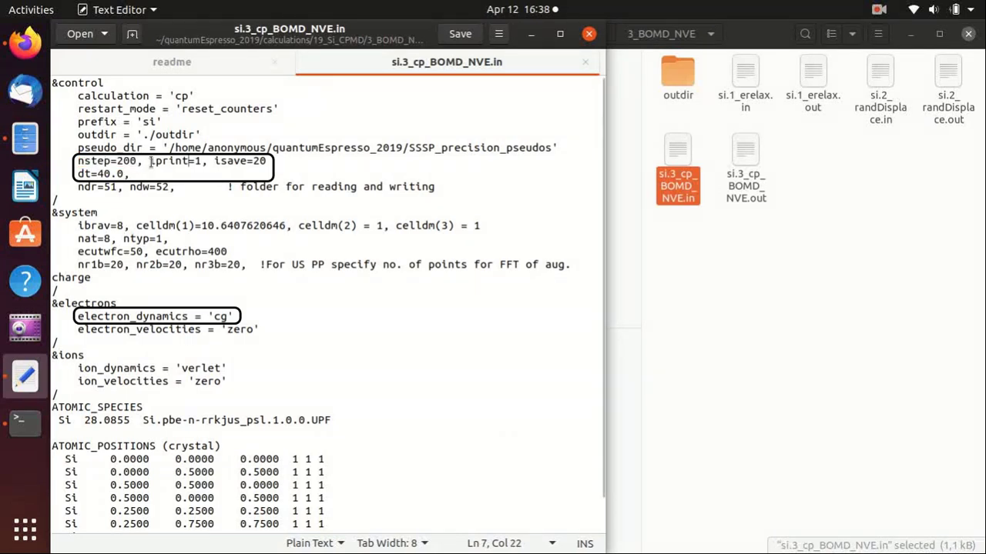
{"action": "left_click_drag", "start_coordinate": [149, 160], "coordinate": [204, 161]}
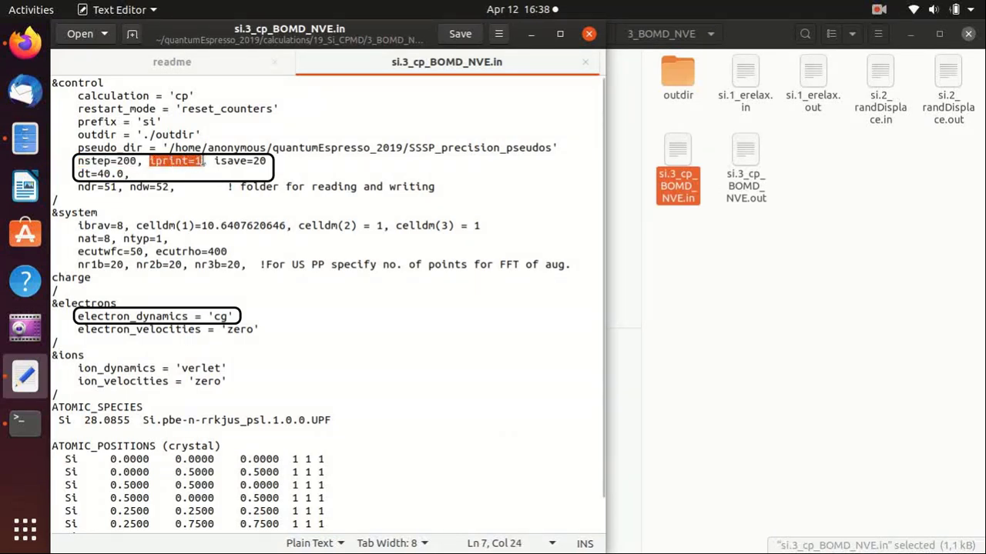
{"action": "left_click_drag", "start_coordinate": [78, 174], "coordinate": [127, 174]}
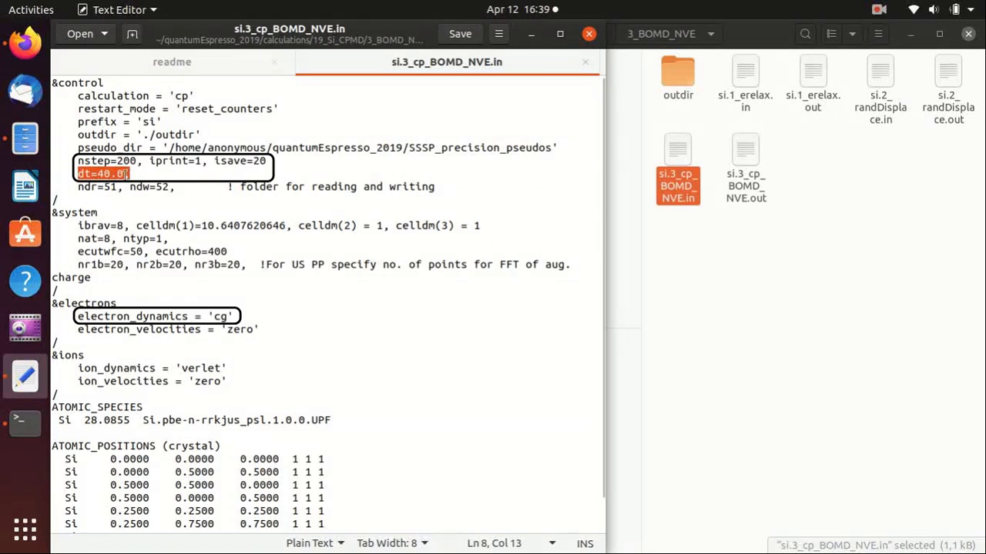
{"action": "left_click", "coordinate": [127, 174]}
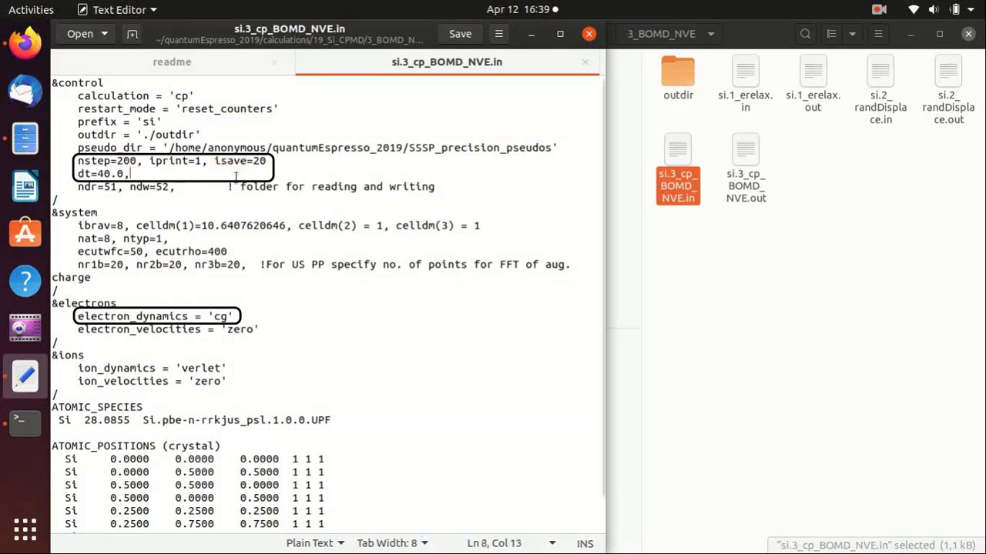
{"action": "double_click", "coordinate": [234, 160]}
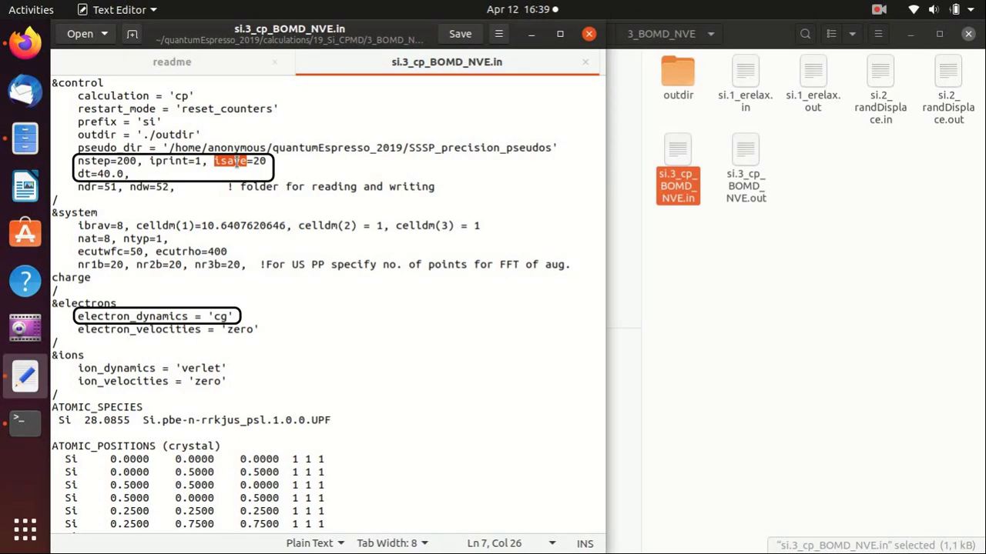
Highlight ion_dynamics = 'verlet' and the ion_velocities line in the BOMD input.
{"action": "left_click_drag", "start_coordinate": [77, 368], "coordinate": [233, 369]}
{"action": "left_click", "coordinate": [157, 368]}
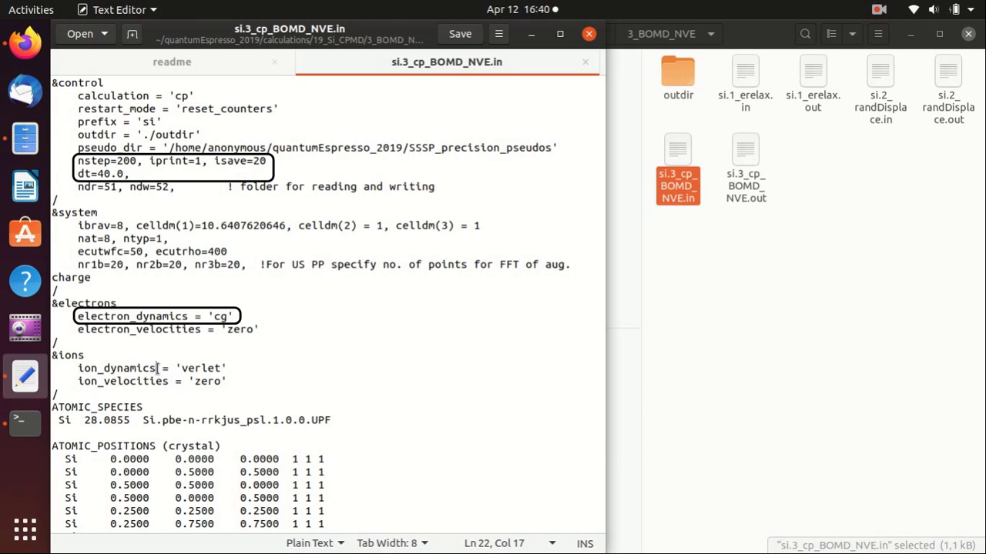
{"action": "left_click", "coordinate": [143, 380]}
{"action": "double_click", "coordinate": [143, 380]}
{"action": "key", "text": "End"}
Close the BOMD NVE input and open si.evp from the BOMD run's outdir folder.
{"action": "left_click", "coordinate": [585, 63]}
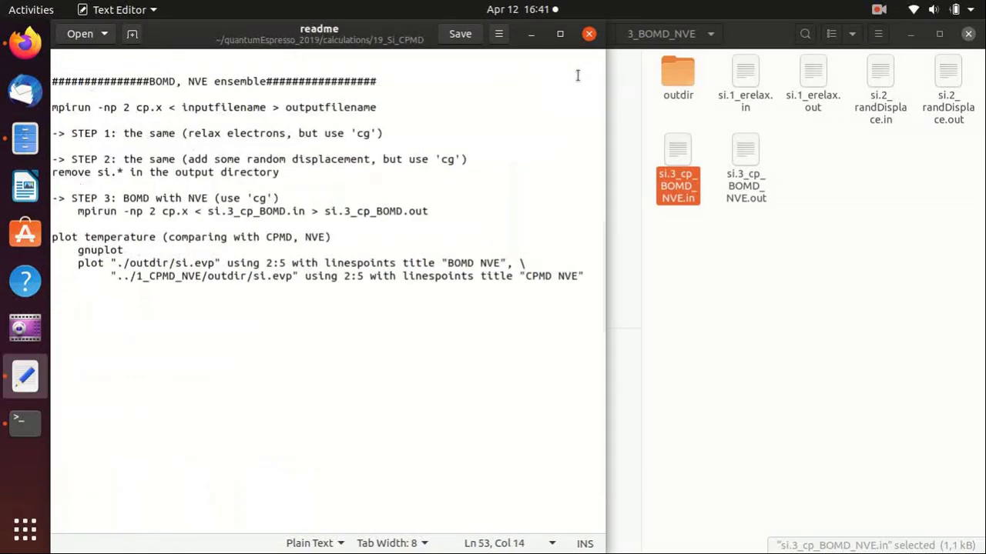
{"action": "double_click", "coordinate": [693, 81]}
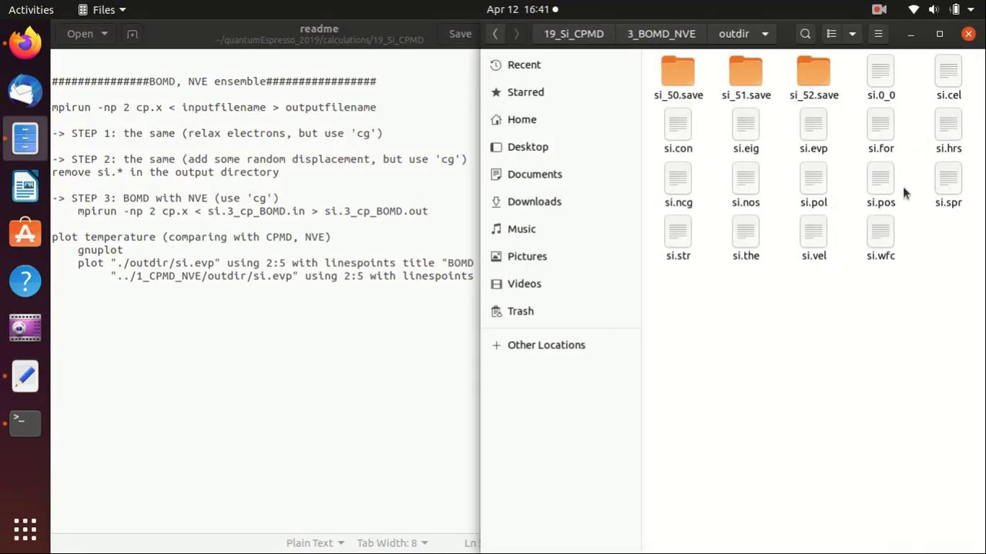
{"action": "double_click", "coordinate": [814, 127]}
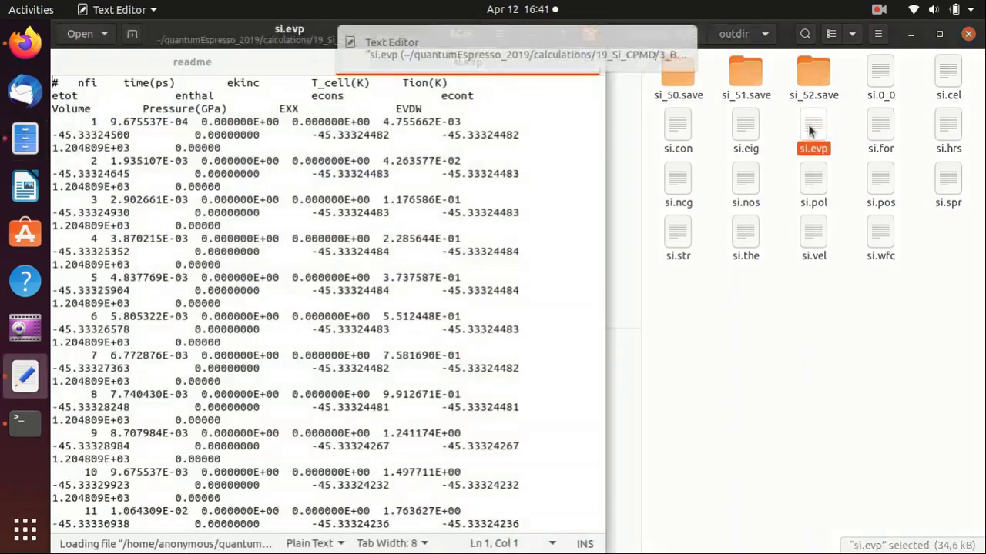
Maximize the editor, highlight the time, Tion and etot headers, then close si.evp and restore the window.
{"action": "left_click", "coordinate": [561, 36]}
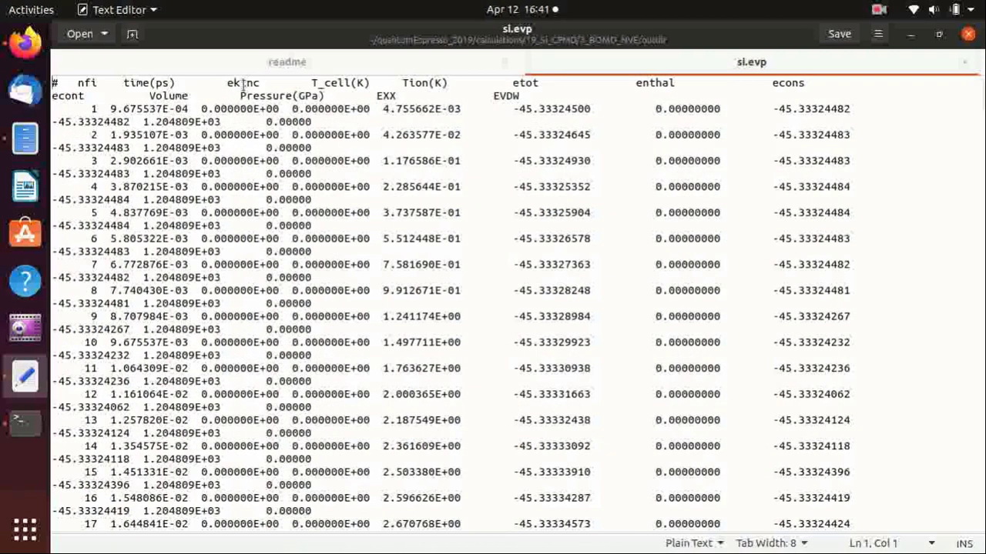
{"action": "double_click", "coordinate": [135, 82]}
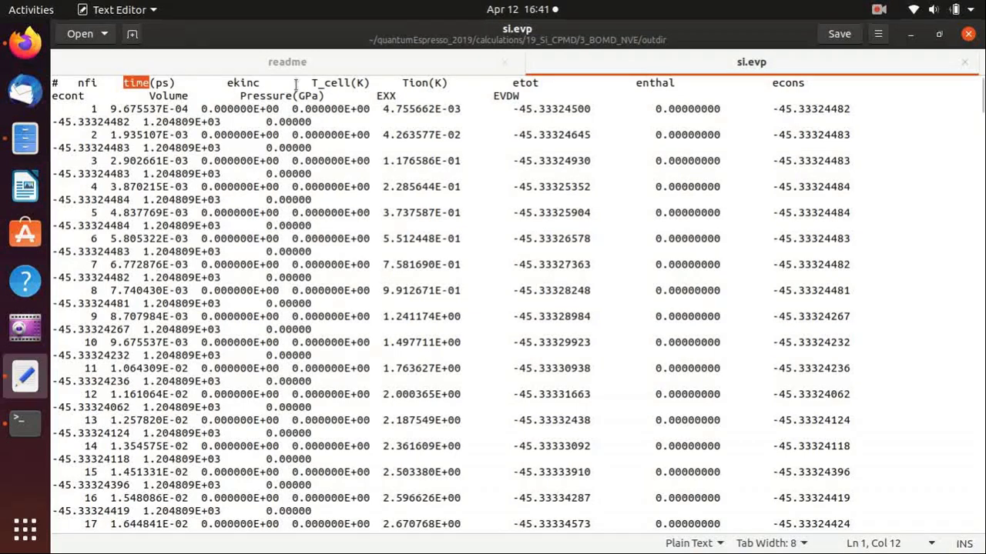
{"action": "double_click", "coordinate": [415, 82]}
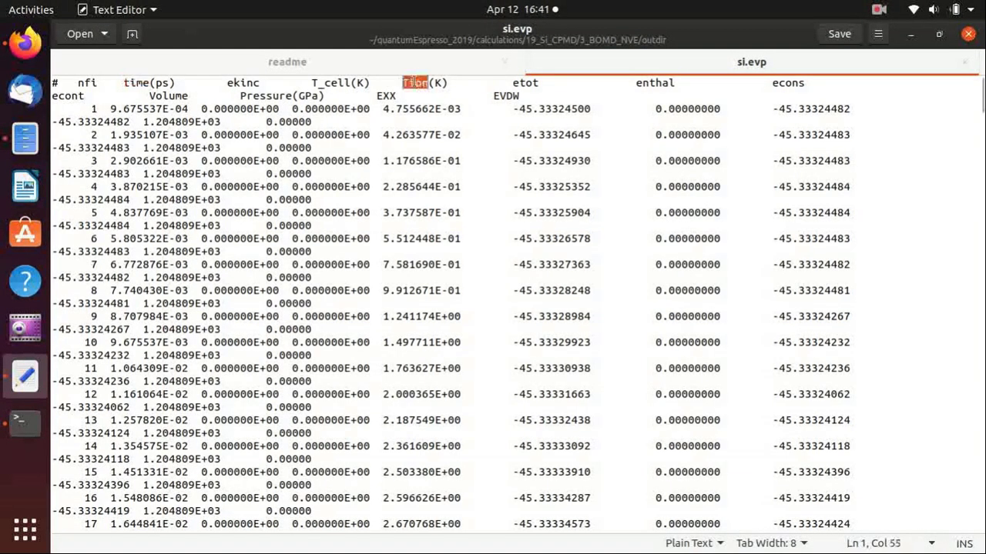
{"action": "double_click", "coordinate": [526, 82]}
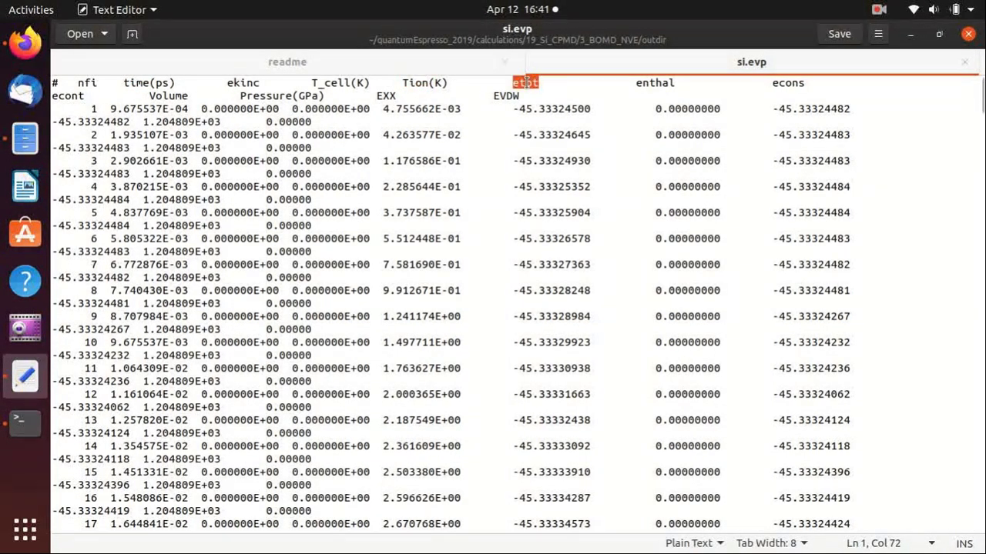
{"action": "left_click", "coordinate": [964, 61]}
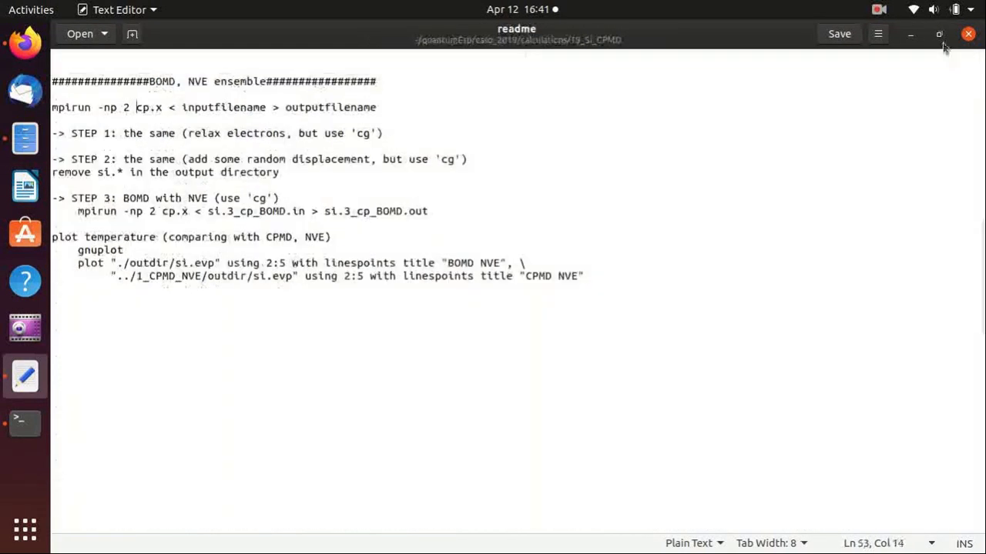
{"action": "left_click", "coordinate": [939, 34]}
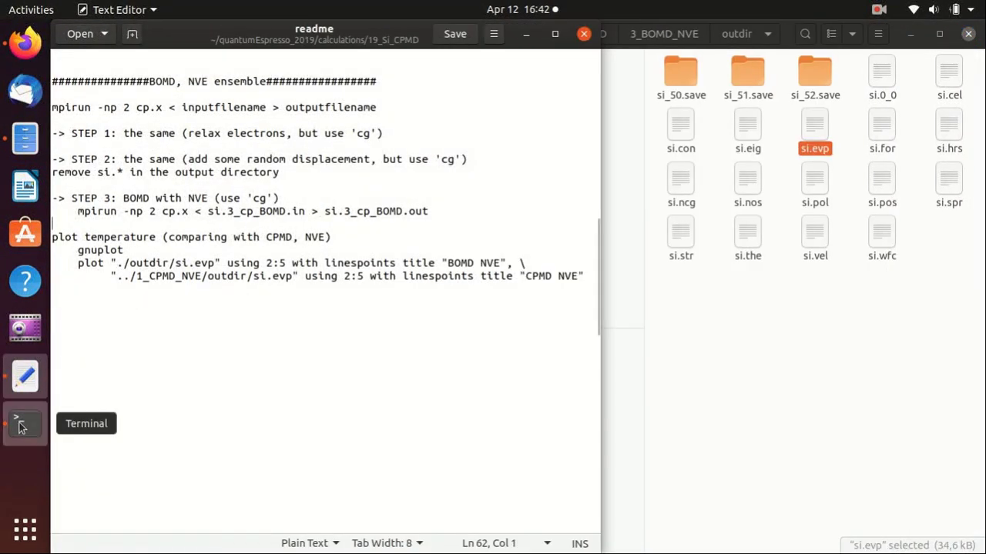
Start gnuplot in a Terminal window.
{"action": "left_click", "coordinate": [25, 422]}
{"action": "type", "text": "gnuplot"}
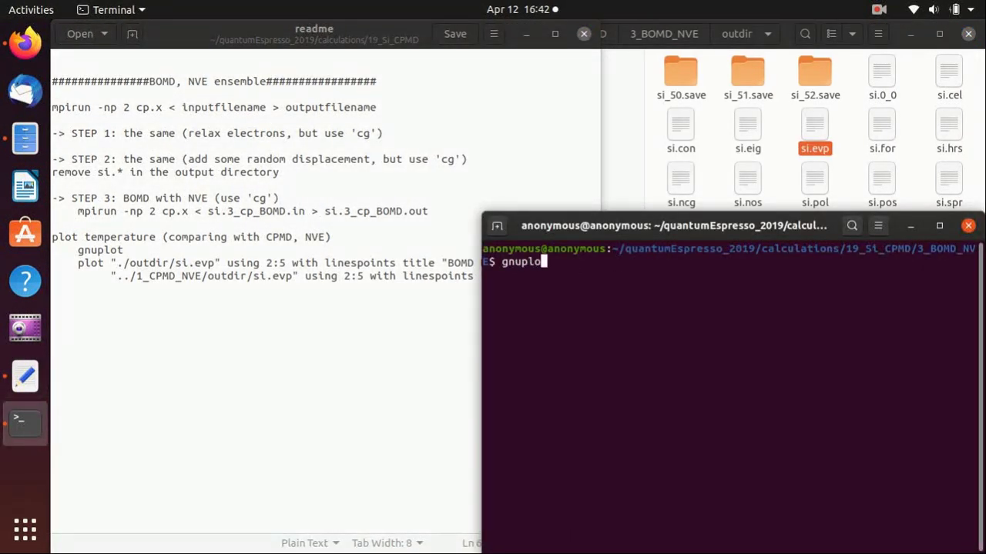
{"action": "key", "text": "Return"}
Paste the readme's two-line plot command at the gnuplot prompt and run it to compare BOMD and CPMD temperatures.
{"action": "left_click", "coordinate": [204, 262]}
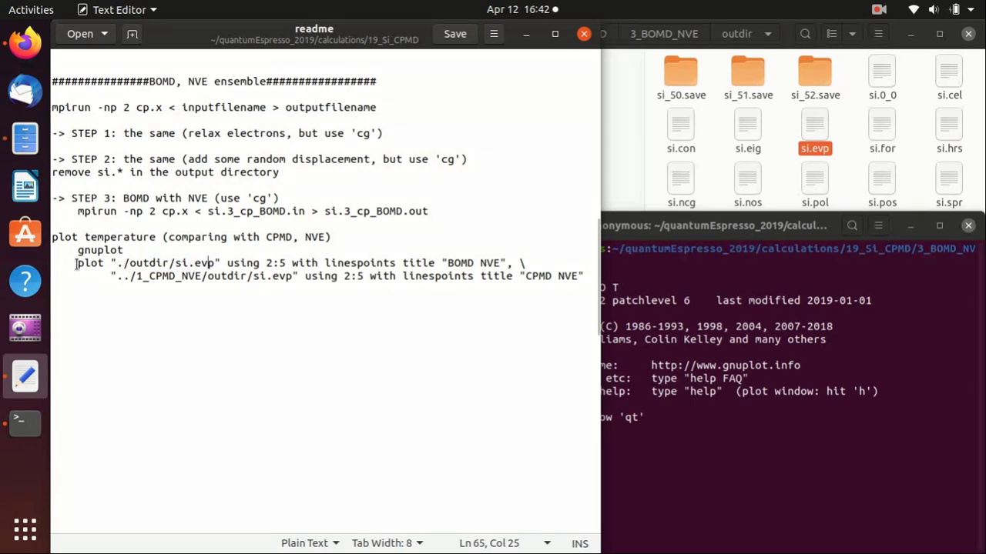
{"action": "left_click_drag", "start_coordinate": [78, 264], "coordinate": [585, 276]}
{"action": "key", "text": "ctrl+c"}
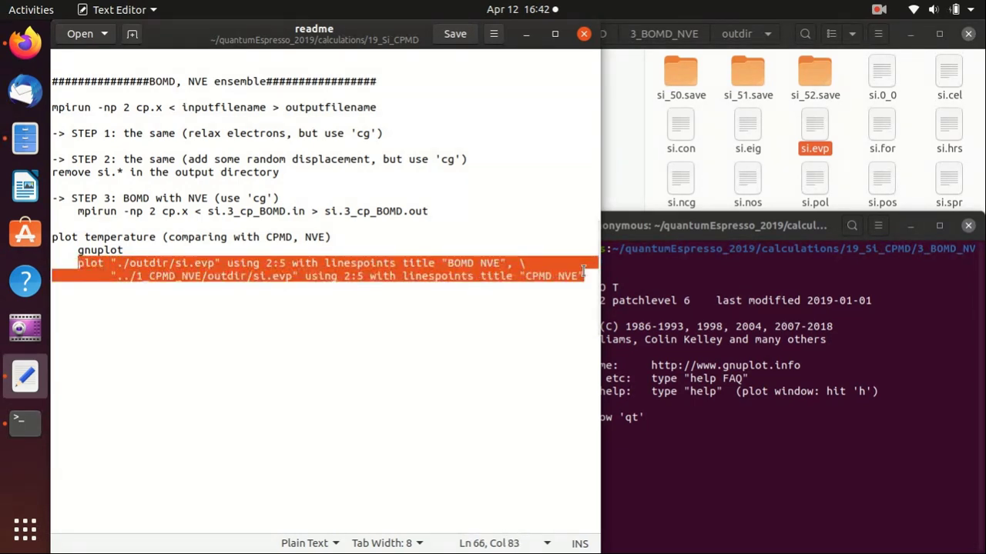
{"action": "left_click", "coordinate": [714, 322]}
{"action": "middle_click", "coordinate": [714, 322]}
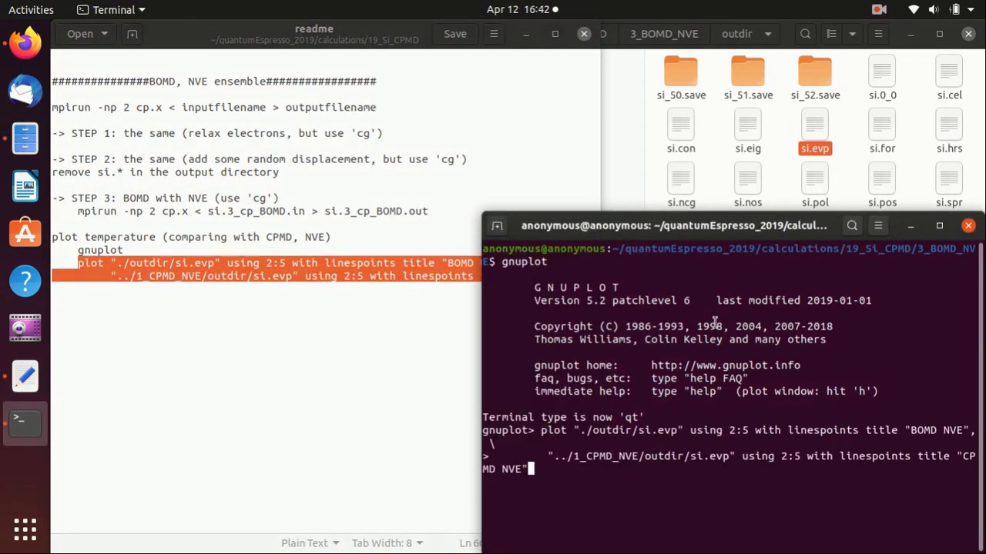
{"action": "key", "text": "Return"}
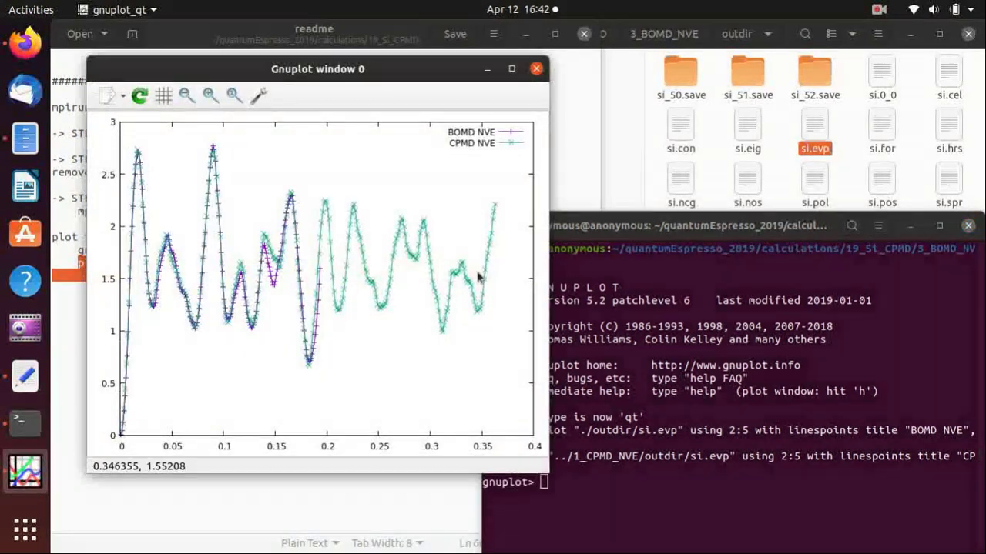